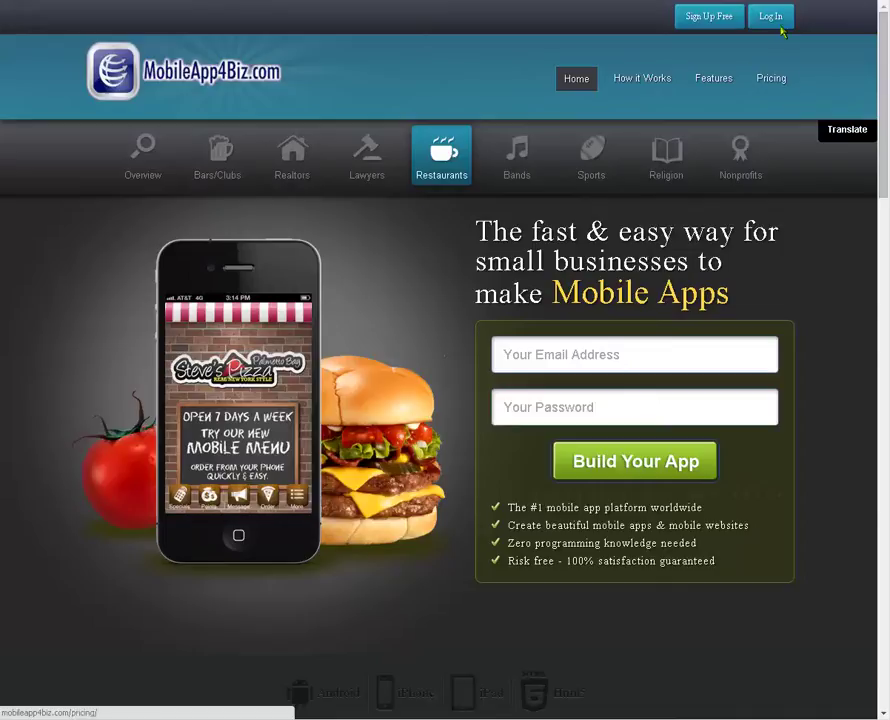
Leave the Olino restaurants site for the MobileApp4Biz client portal login page.
click(777, 19)
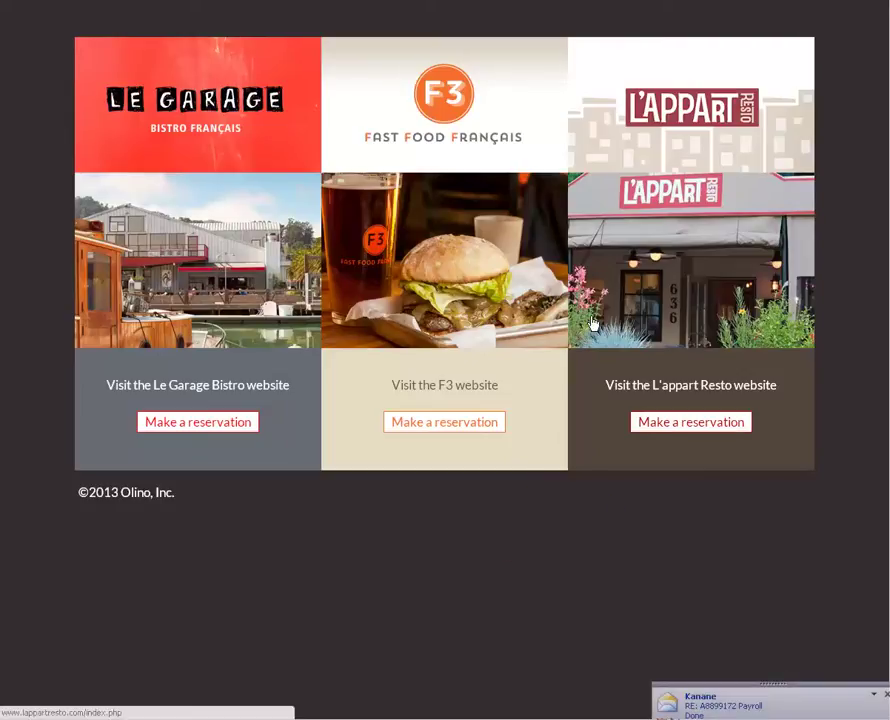
click(691, 386)
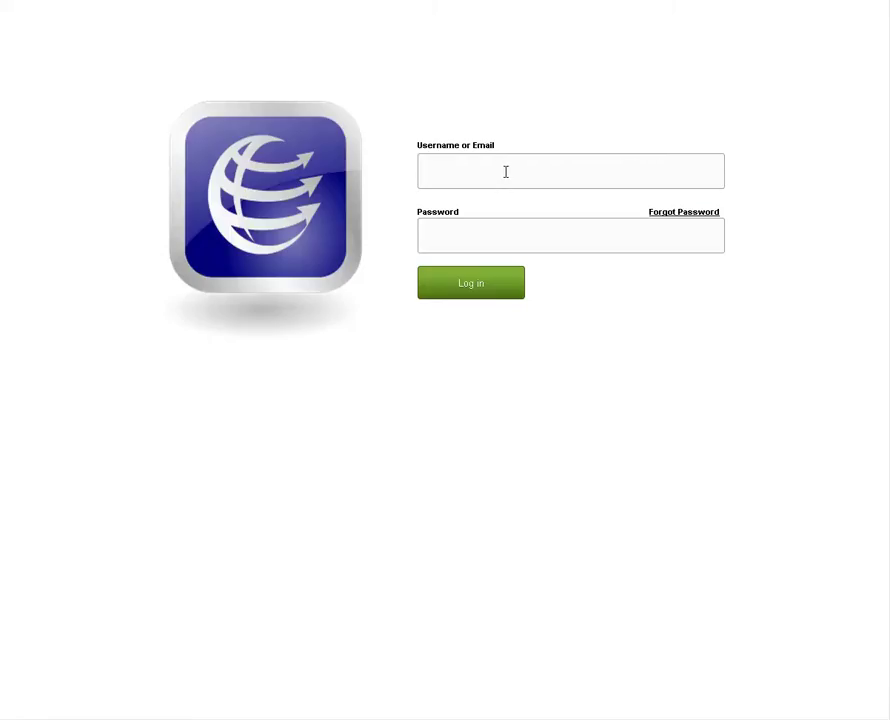
Log in with the restaurant's autocompleted username and the account password.
click(505, 171)
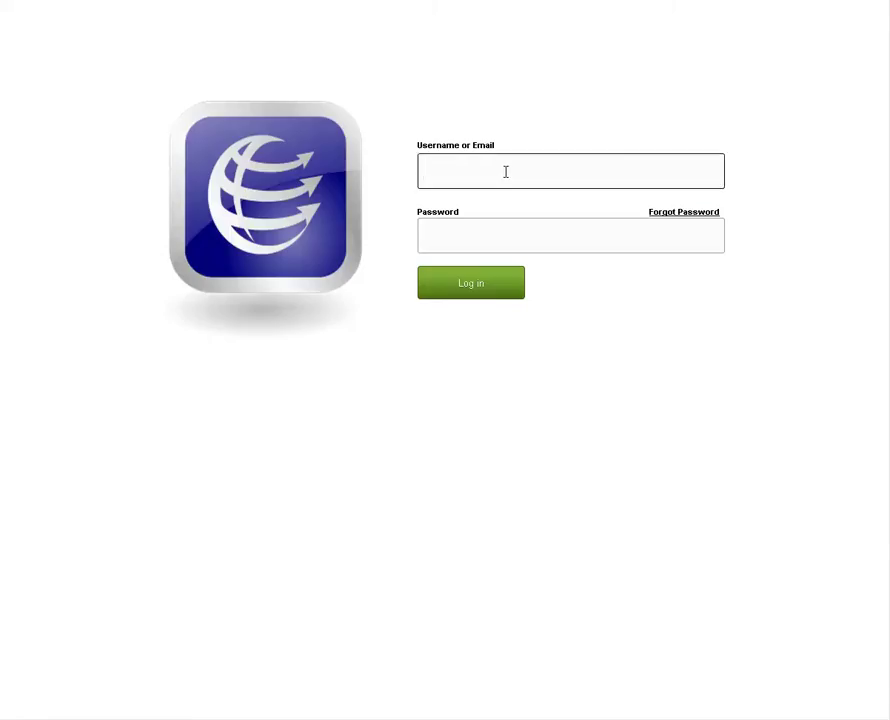
click(466, 217)
drag(528, 170, 397, 181)
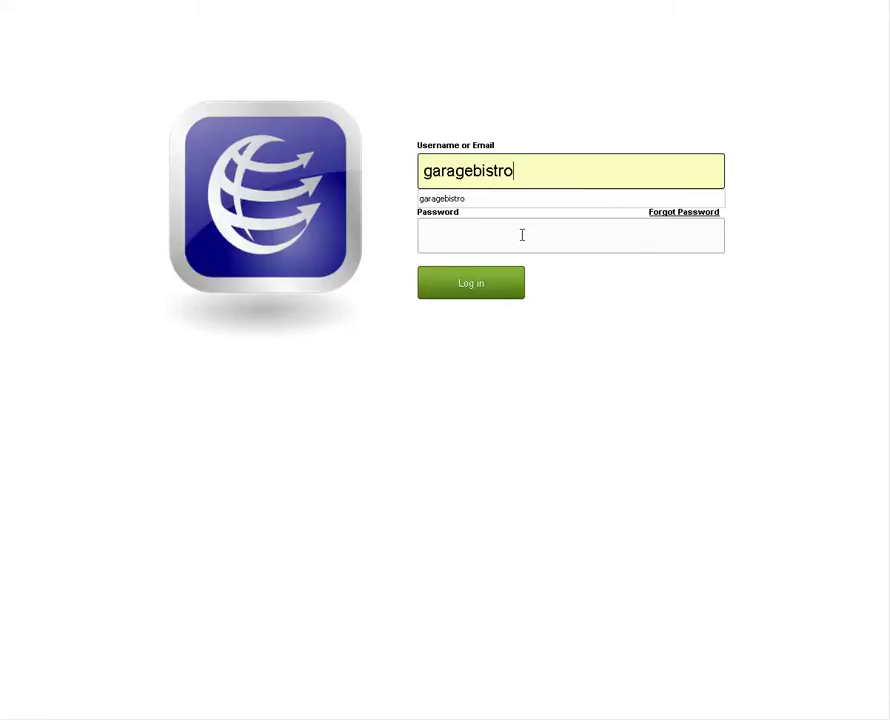
click(522, 234)
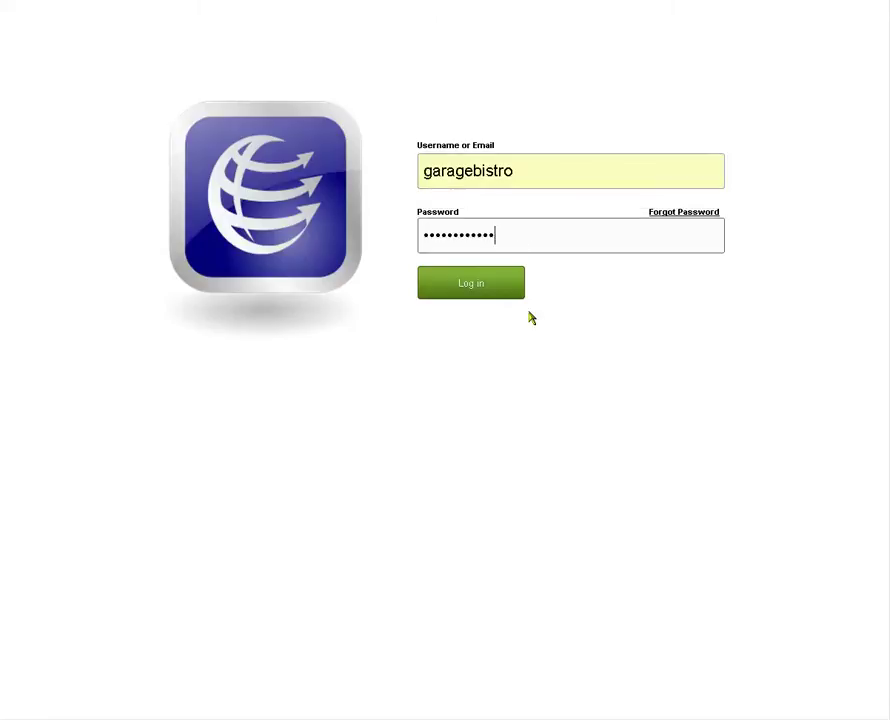
click(480, 284)
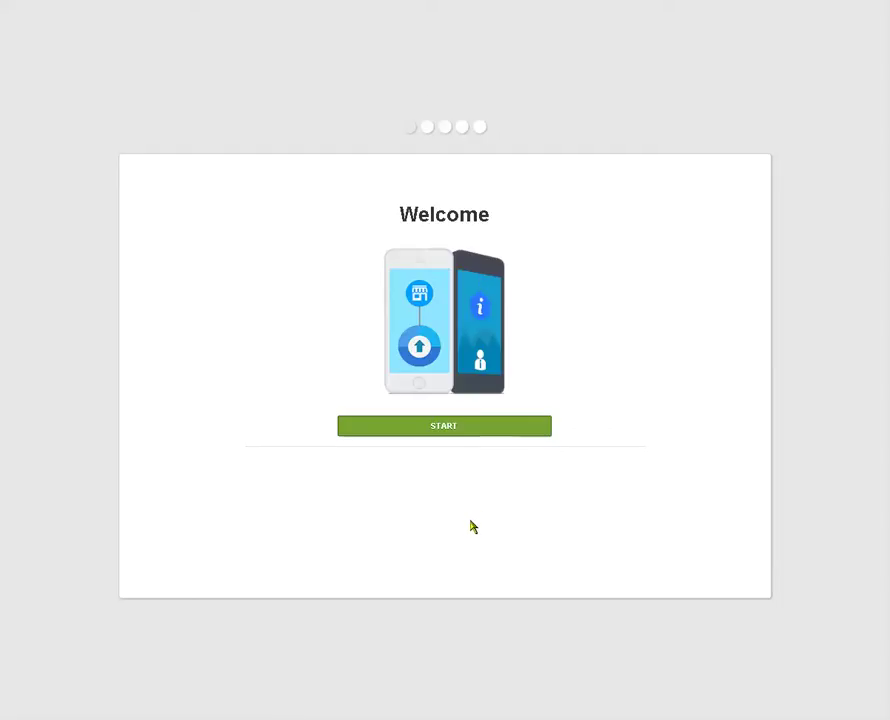
Start the app setup wizard and choose Food & Dining as the industry.
click(449, 428)
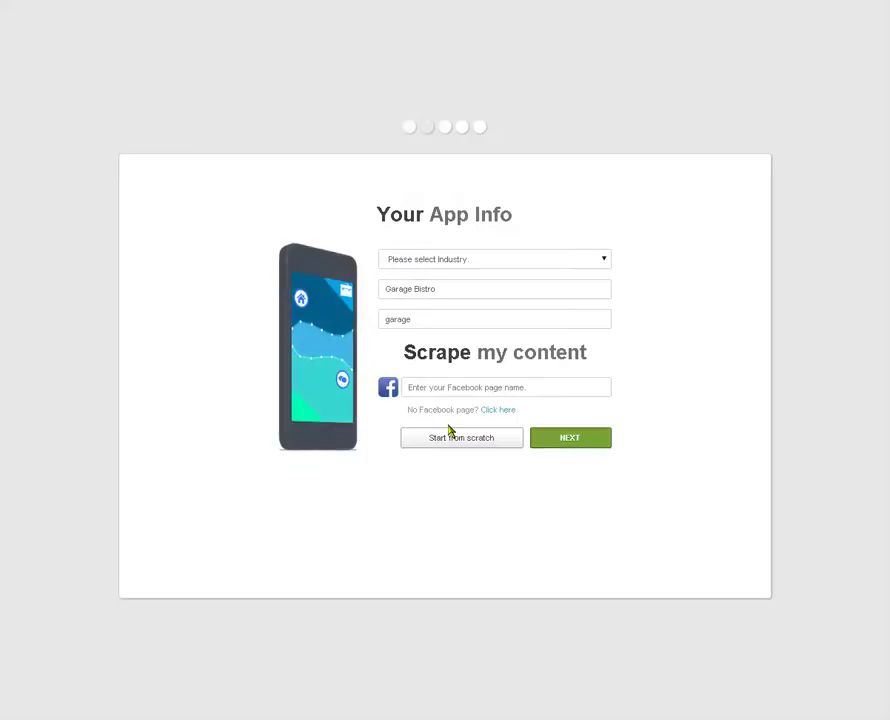
click(519, 258)
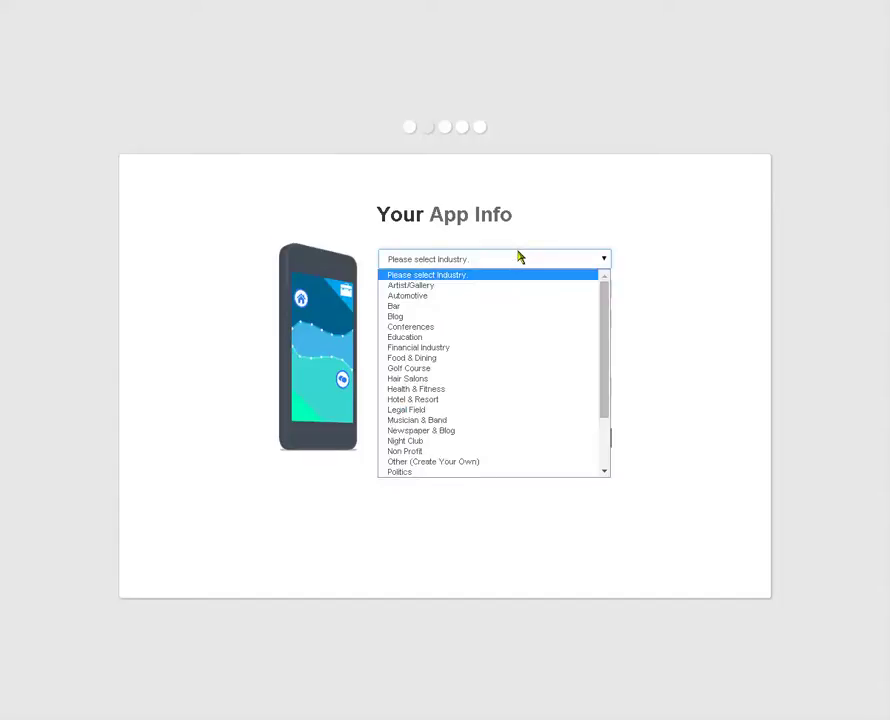
click(491, 358)
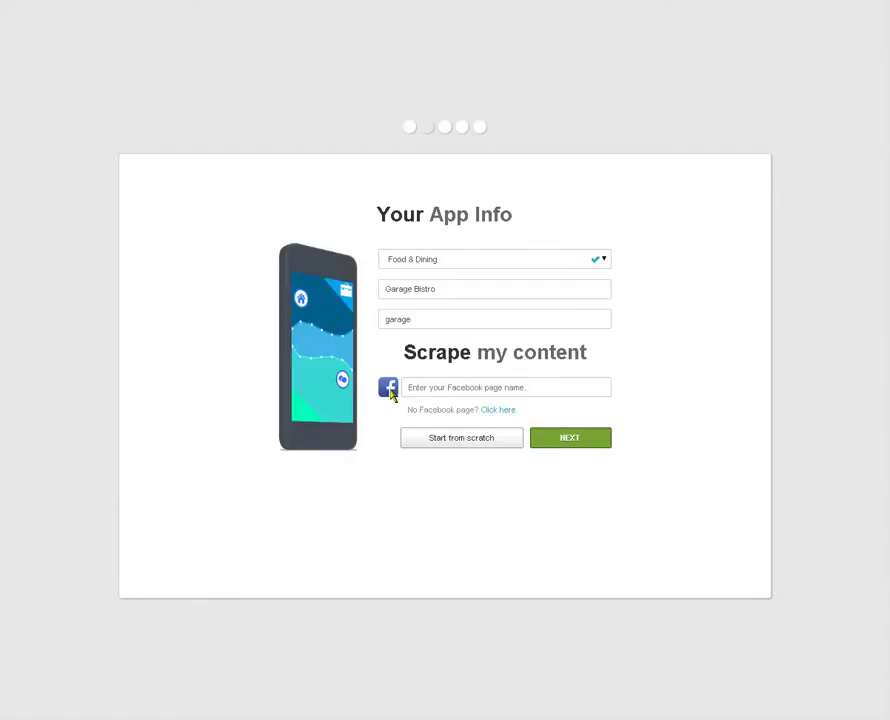
Paste the restaurant's website address in place of a Facebook page and submit the app info.
click(498, 410)
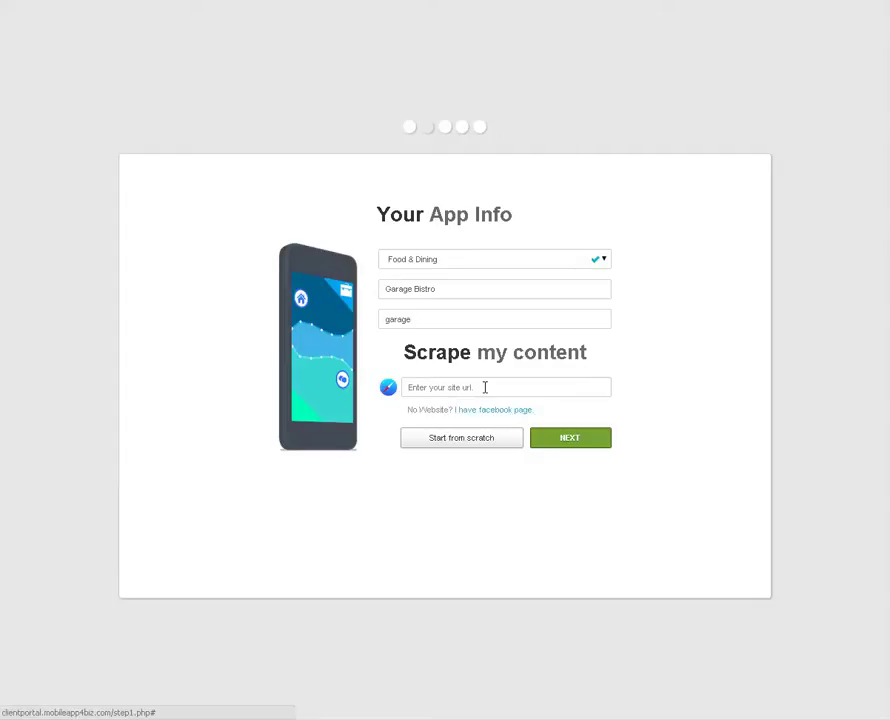
click(485, 387)
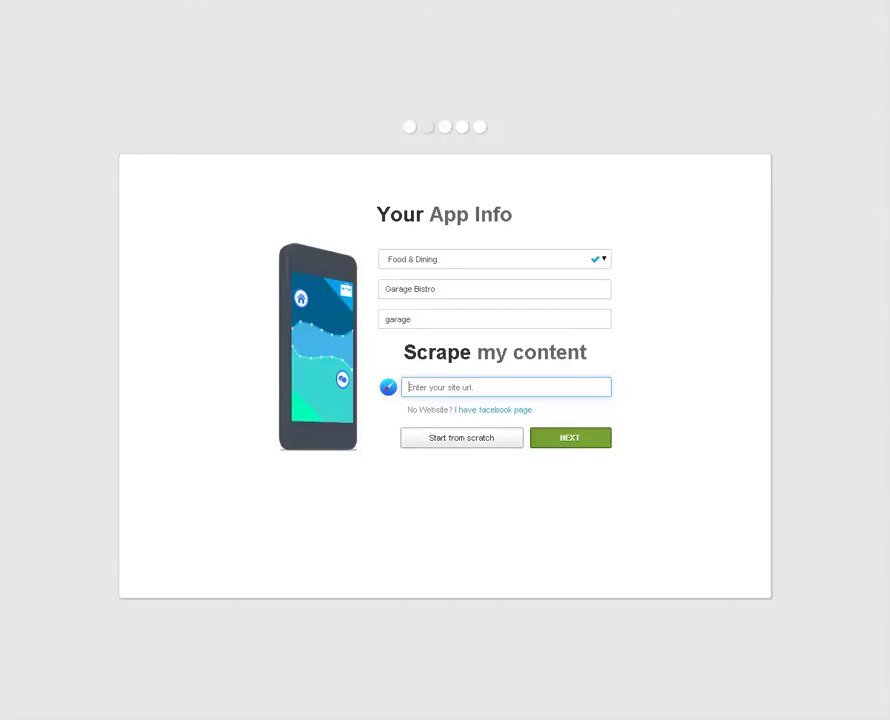
text(http://www.legaragebistrosausalito.com/)
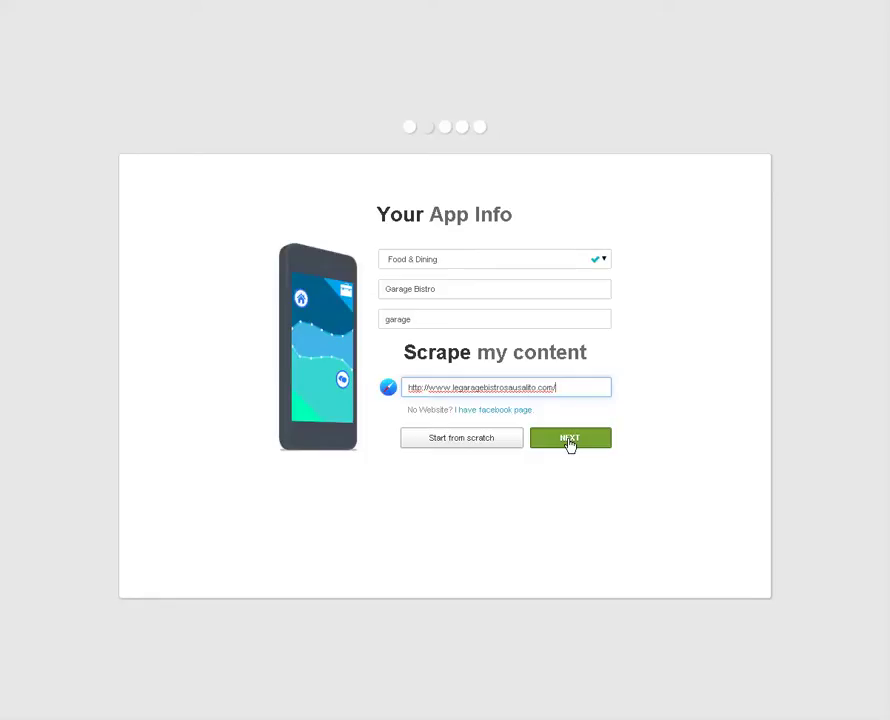
click(570, 440)
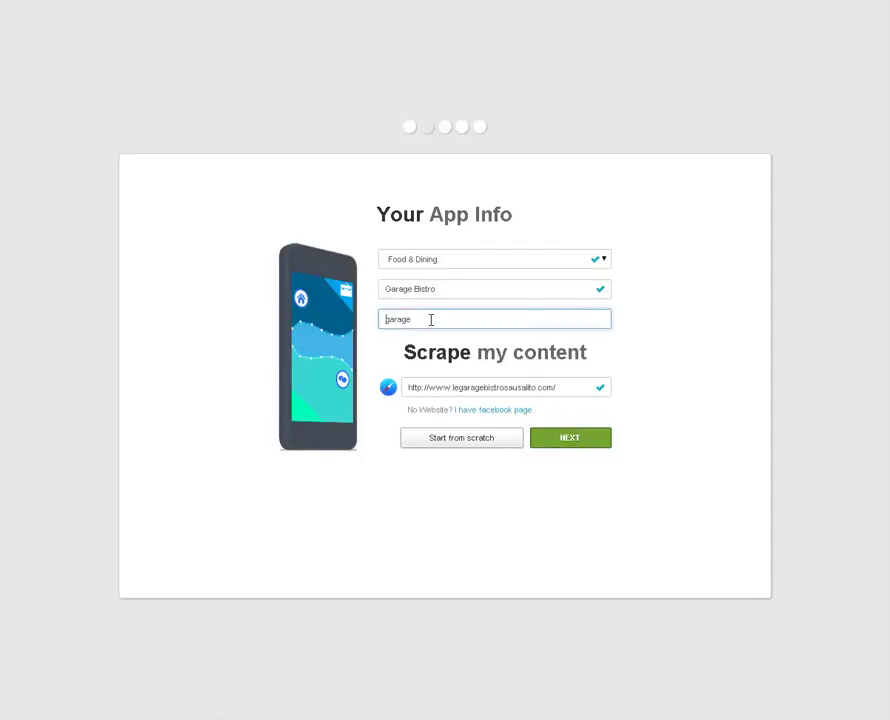
Rewrite the App Icon Name as garagebistro so it no longer duplicates 'garage'.
click(391, 318)
key(BackSpace)
text(G)
text( Bo)
key(BackSpace)
key(BackSpace)
key(BackSpace)
key(BackSpace)
key(BackSpace)
text(garage)
Resubmit the app info, pick a Single Row Design layout, and continue to features.
click(577, 444)
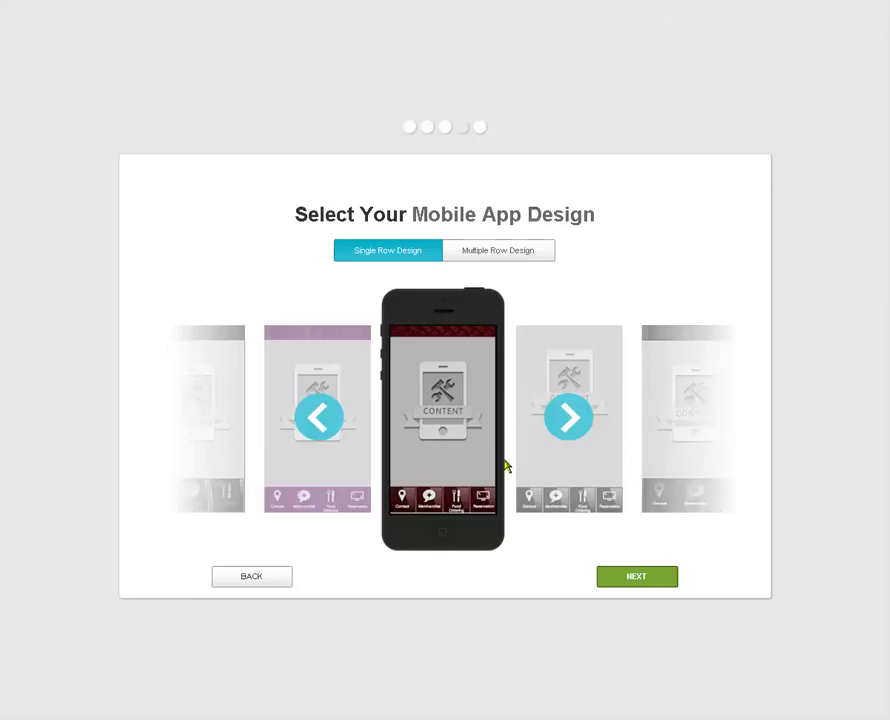
click(573, 421)
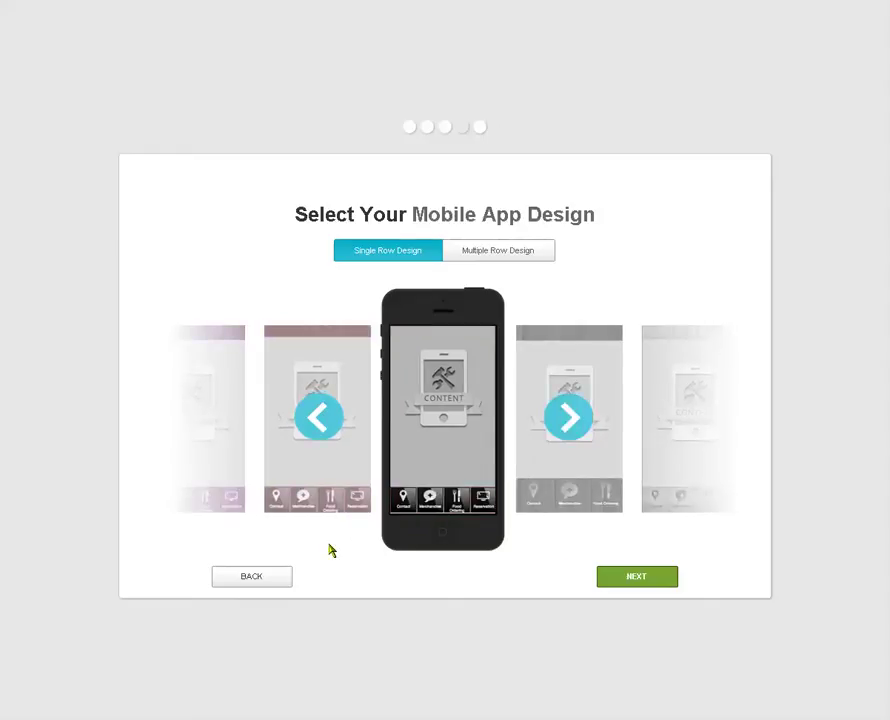
click(640, 577)
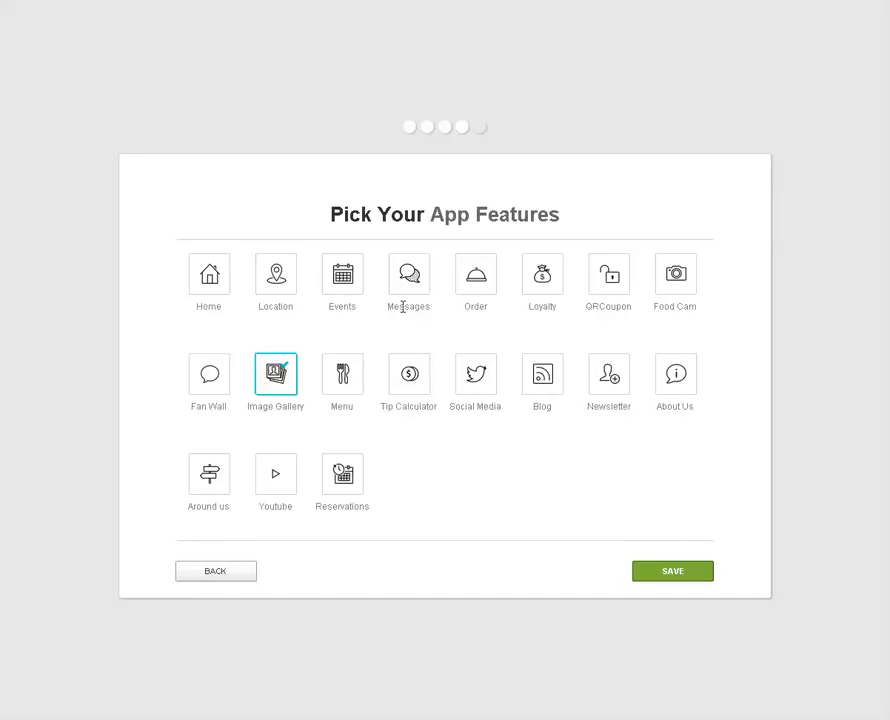
Tick the Home, Location, Events, Messages, Order, Loyalty and QRCoupon feature tiles.
click(213, 286)
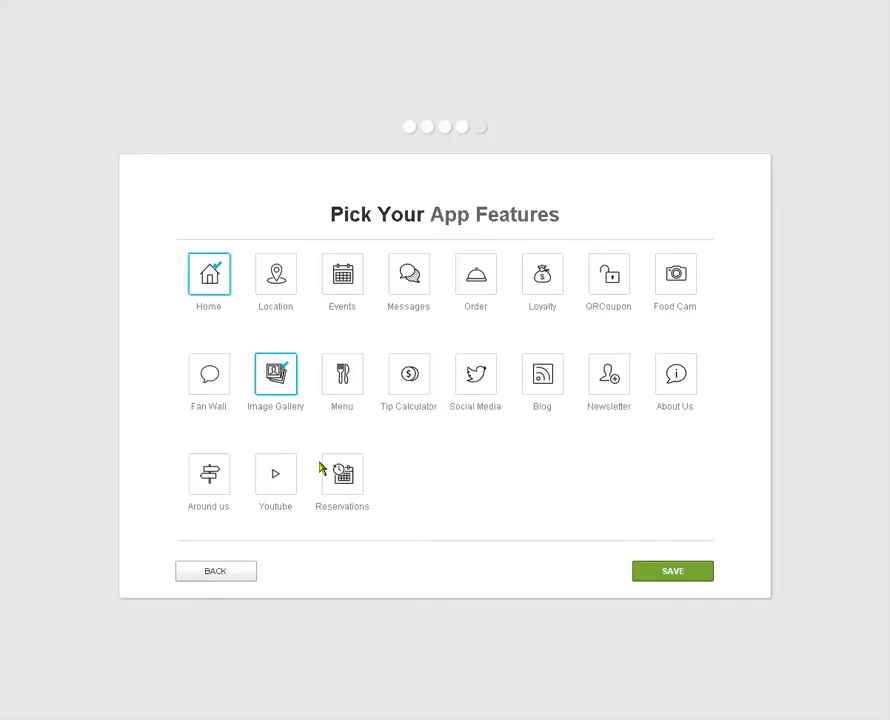
click(283, 285)
click(350, 283)
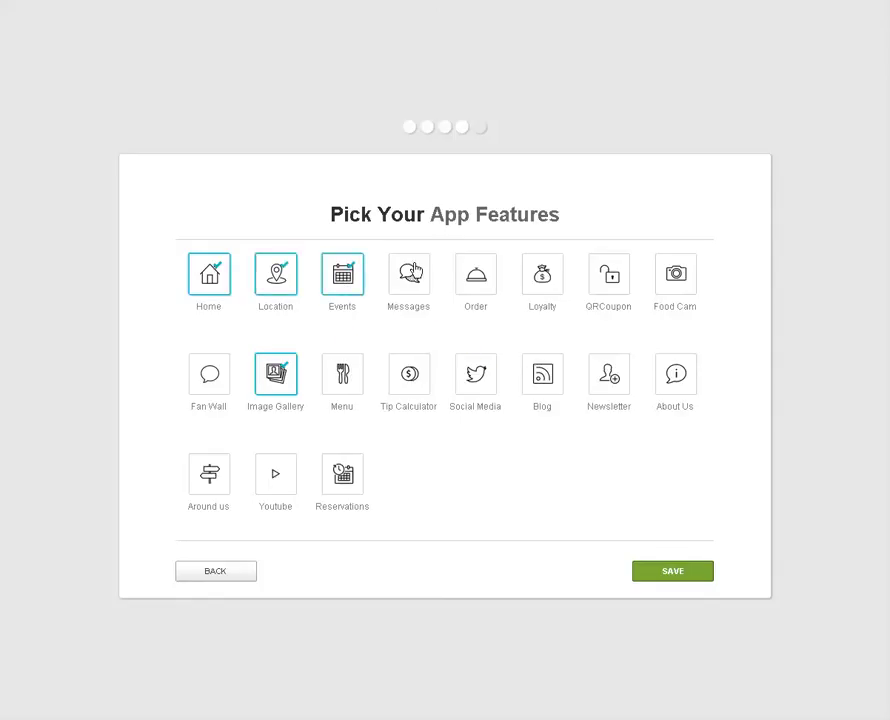
click(413, 270)
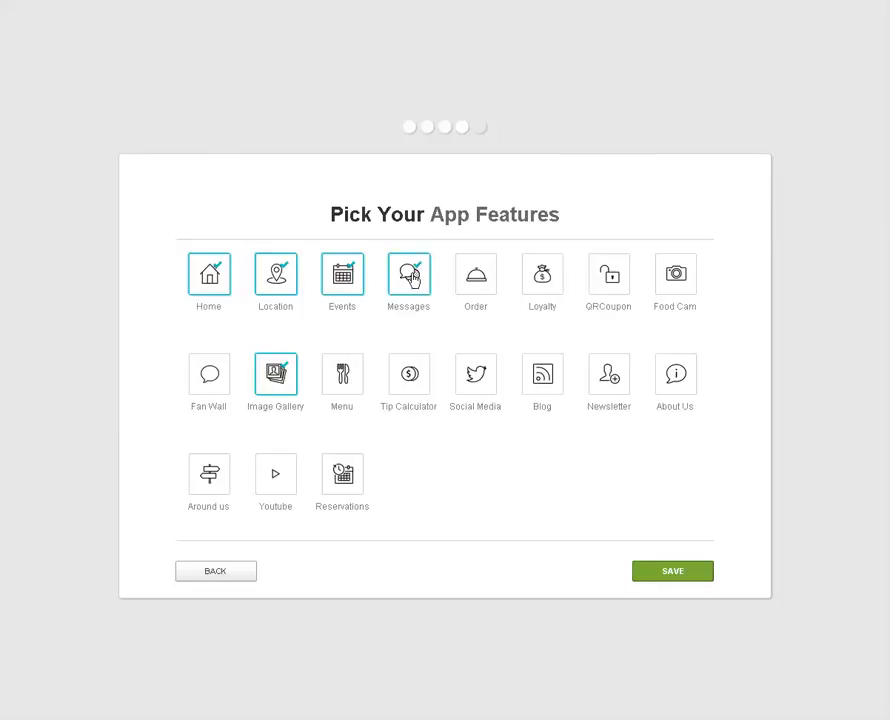
click(484, 286)
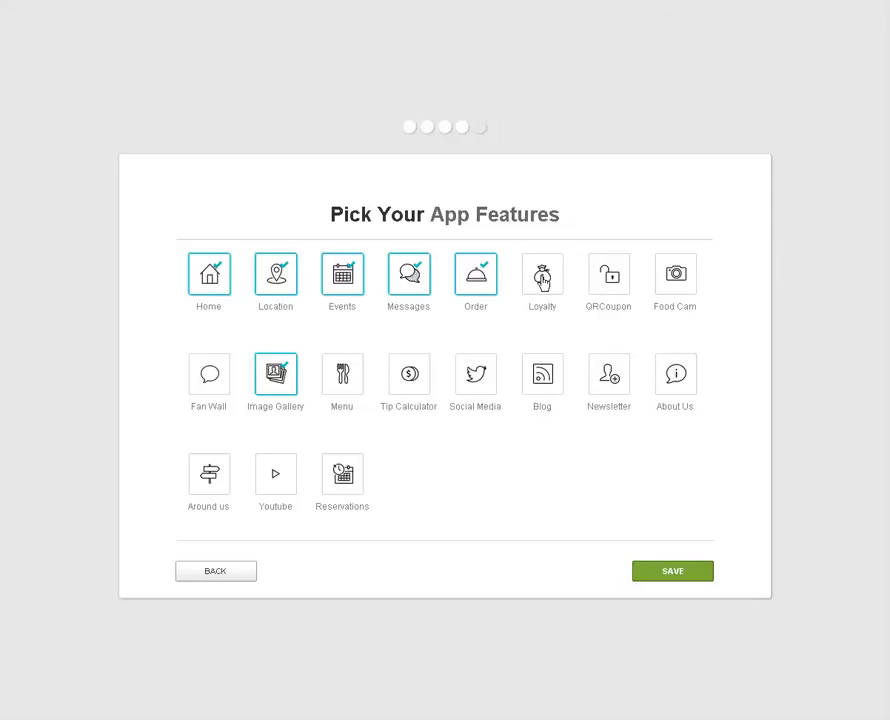
click(542, 280)
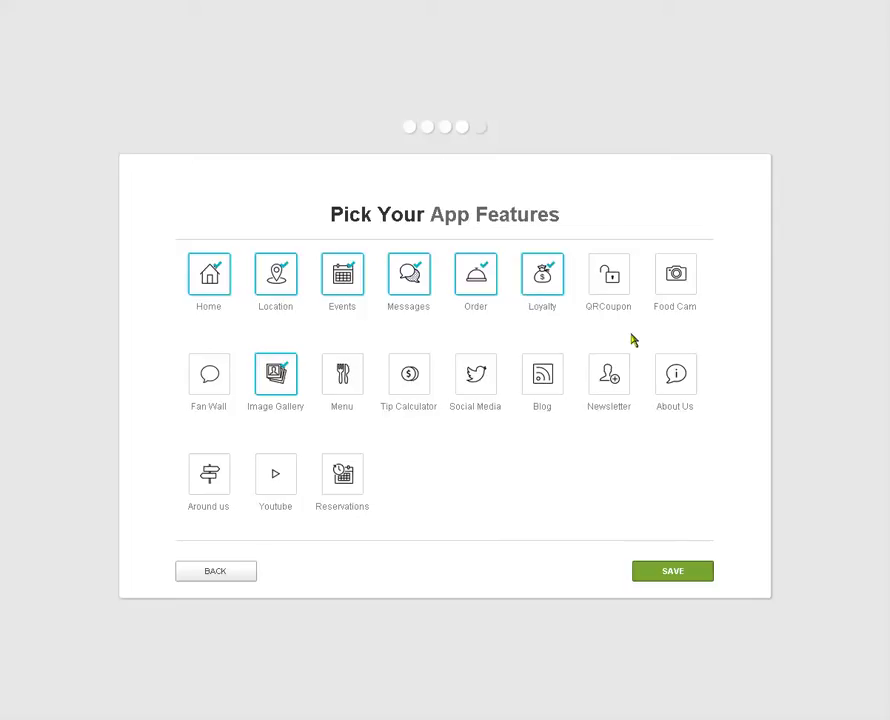
click(611, 277)
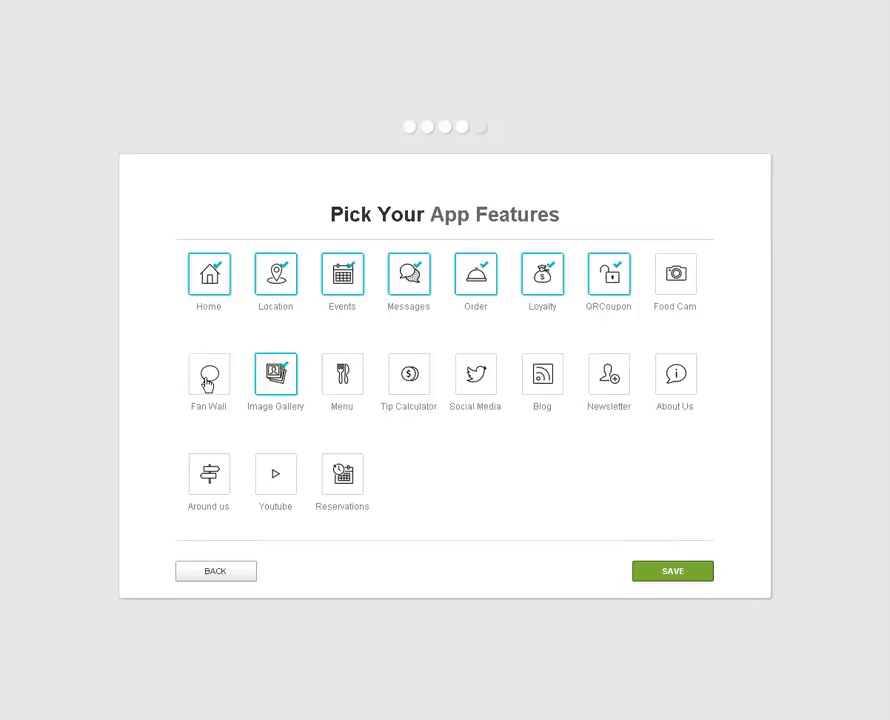
Add Fan Wall, Menu, Tip Calculator, Social Media and Reservations, then save the features.
click(218, 381)
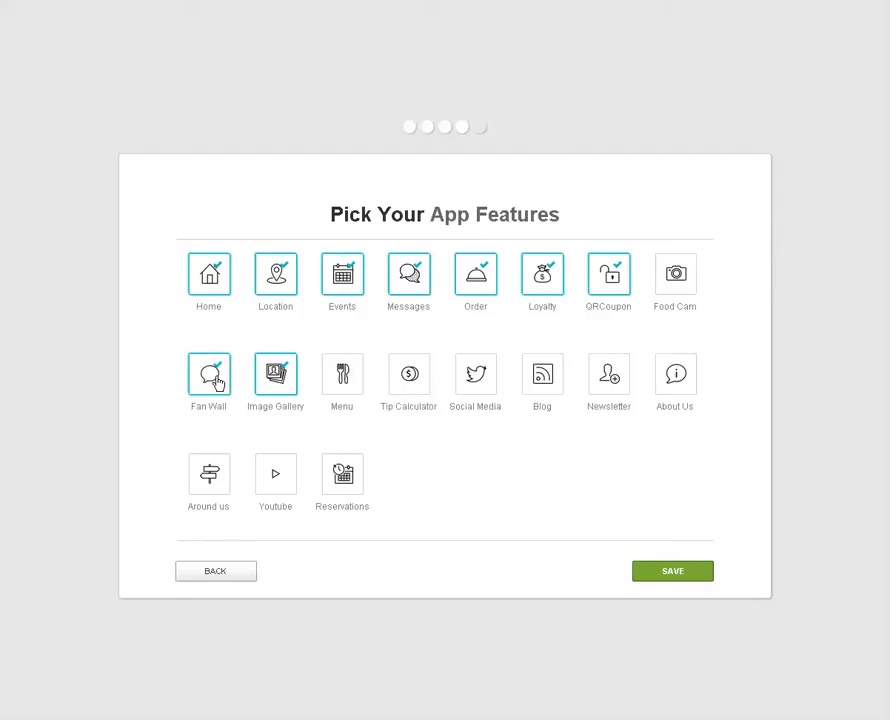
click(343, 376)
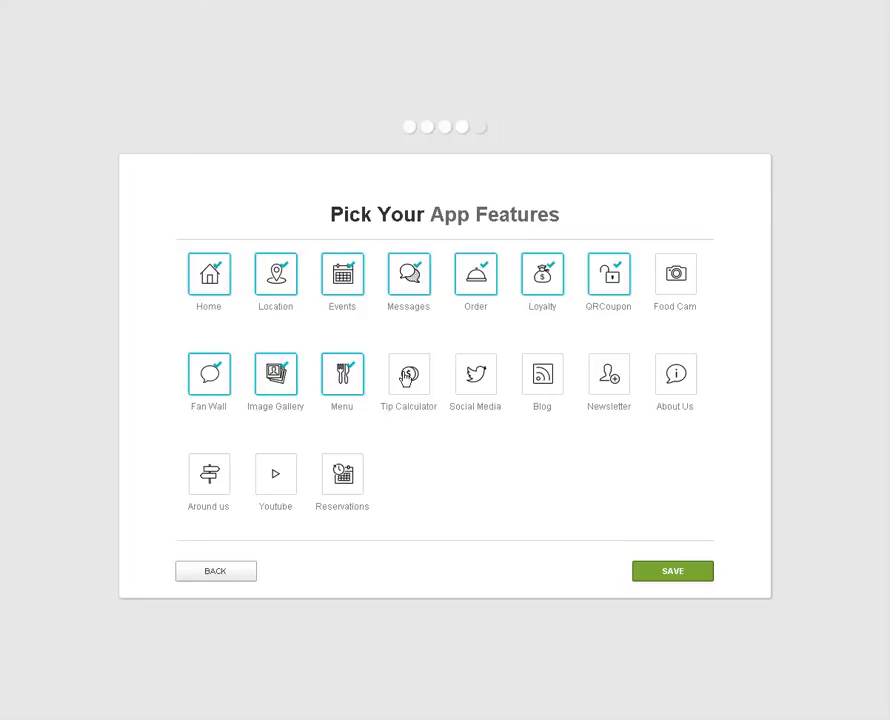
click(407, 376)
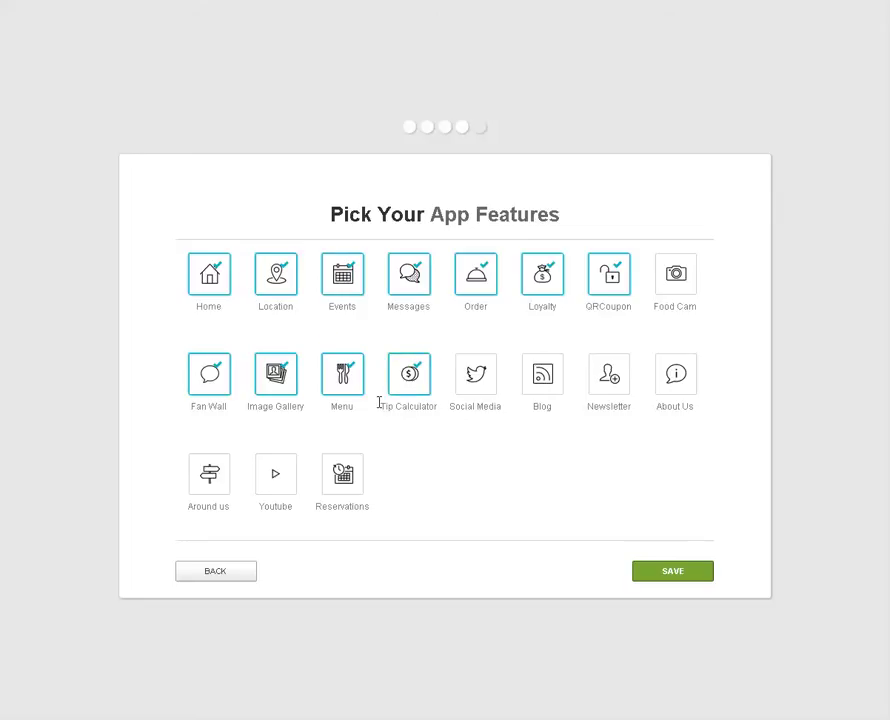
click(477, 376)
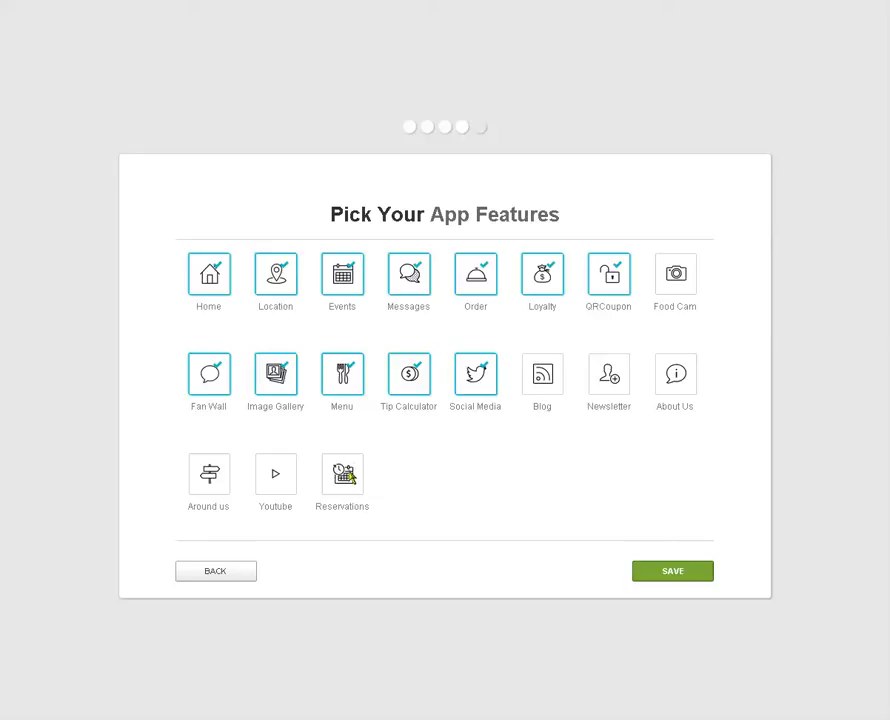
click(348, 476)
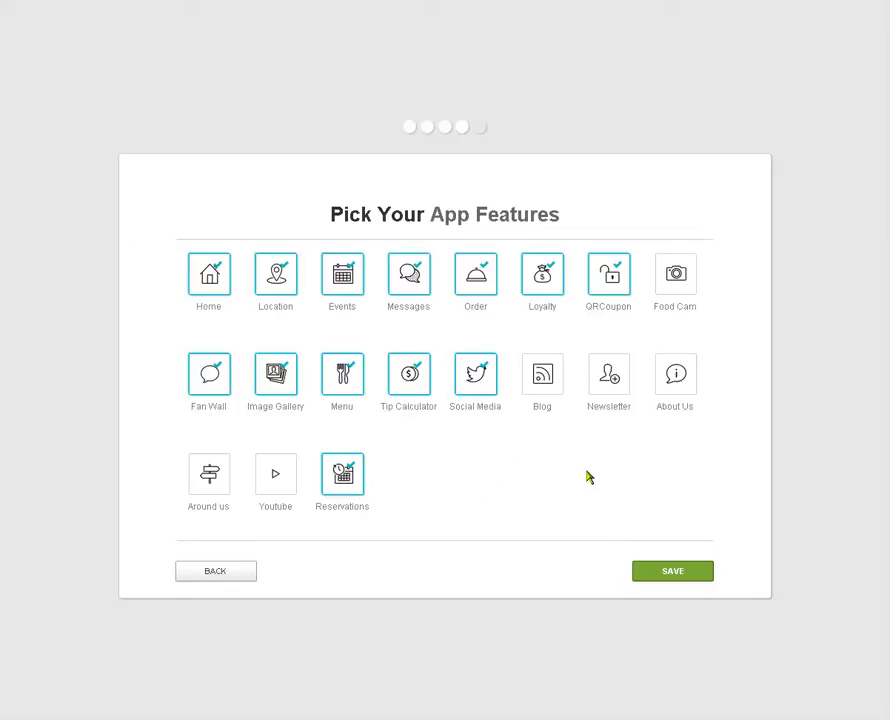
click(669, 576)
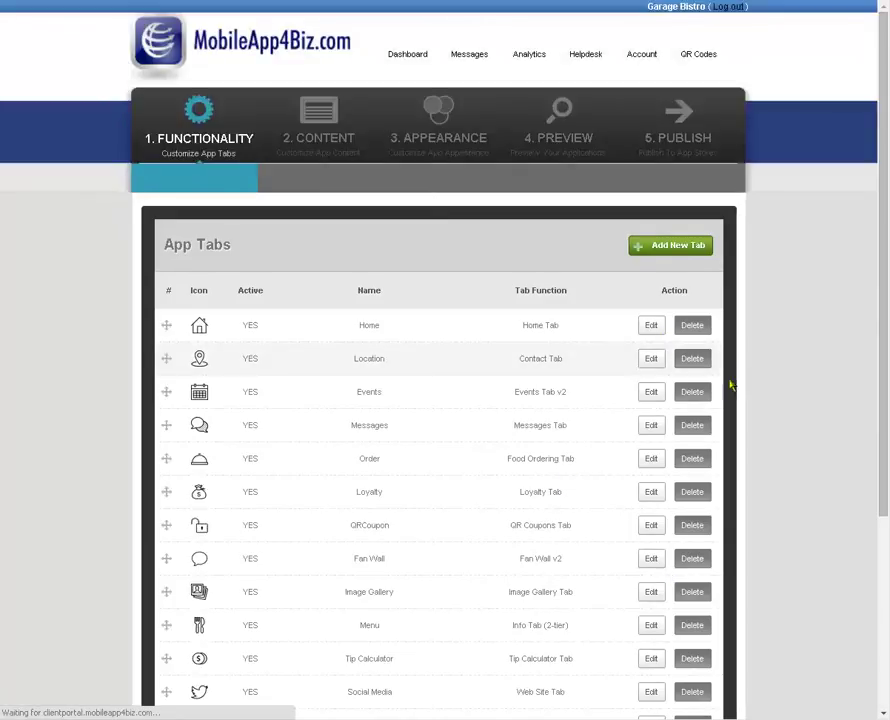
scroll(410, 400, down, 3)
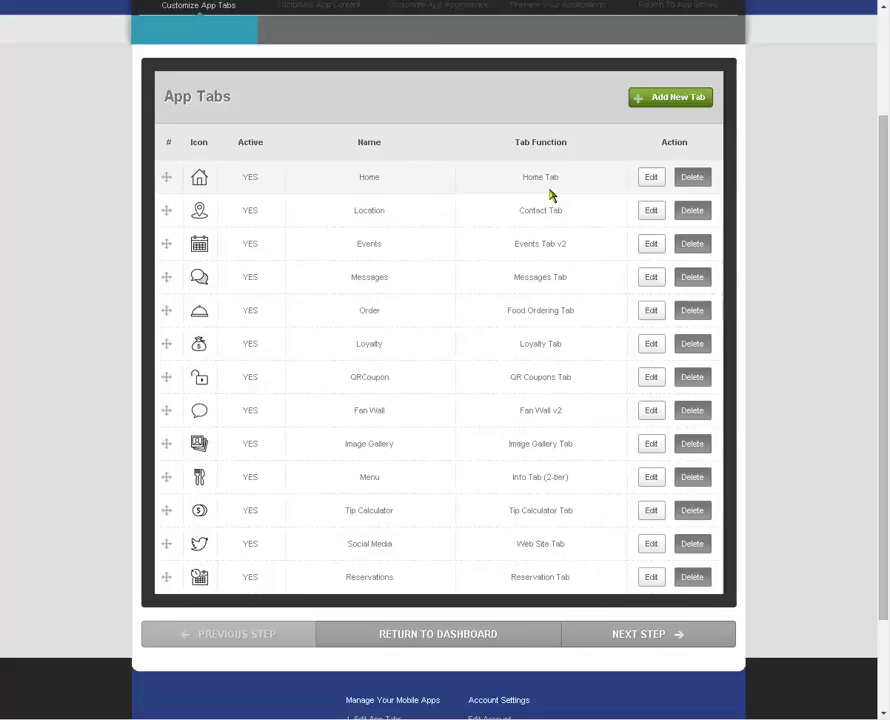
scroll(550, 194, up, 1)
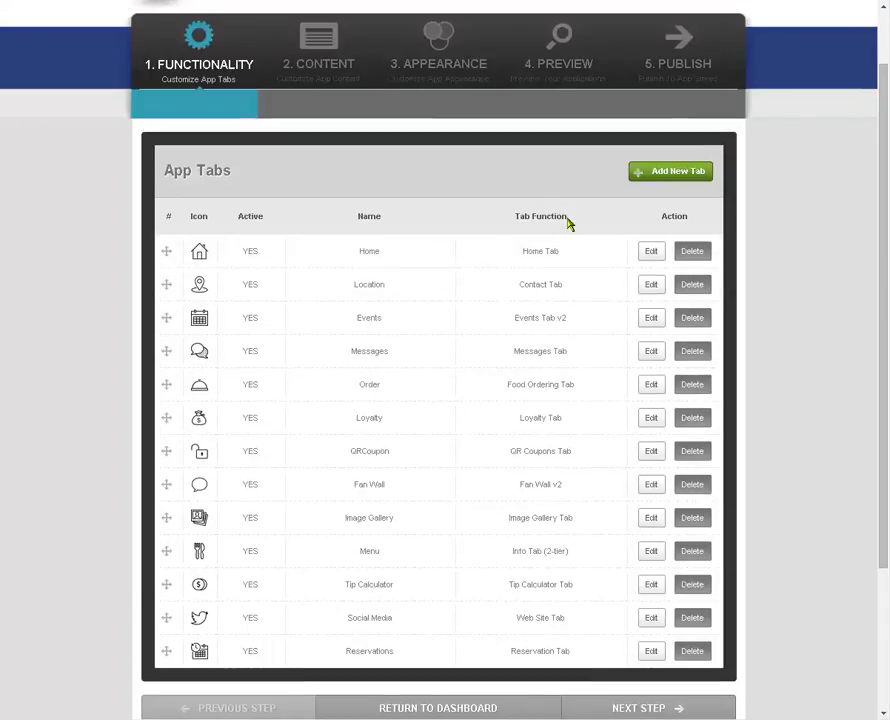
scroll(572, 221, up, 1)
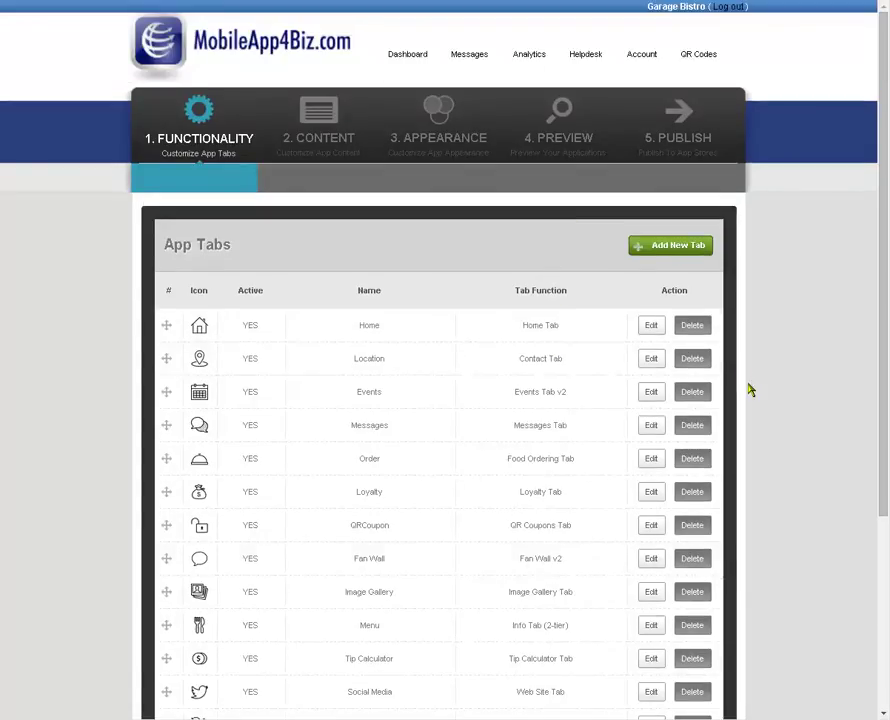